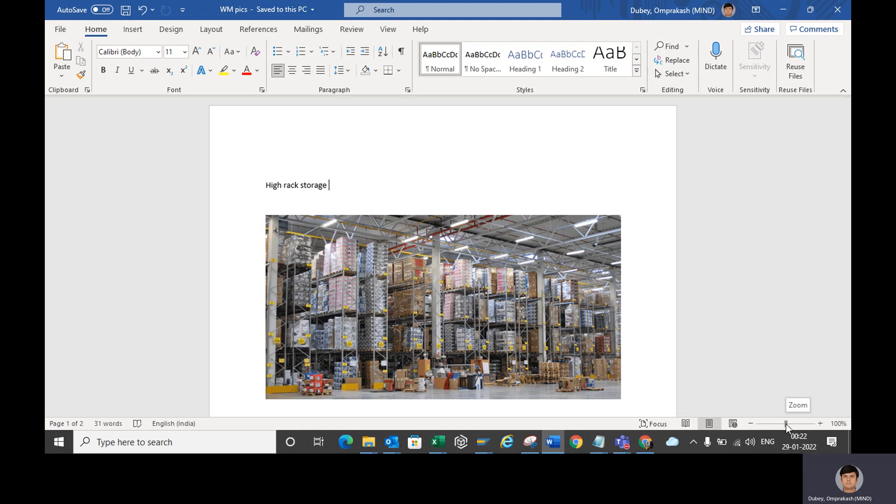
# Enlarge the document to 196% and examine the warehouse pictures for high rack, shelf bins, Chemical and Silo storage.
pyautogui.moveTo(786, 424); pyautogui.dragTo(793, 424)
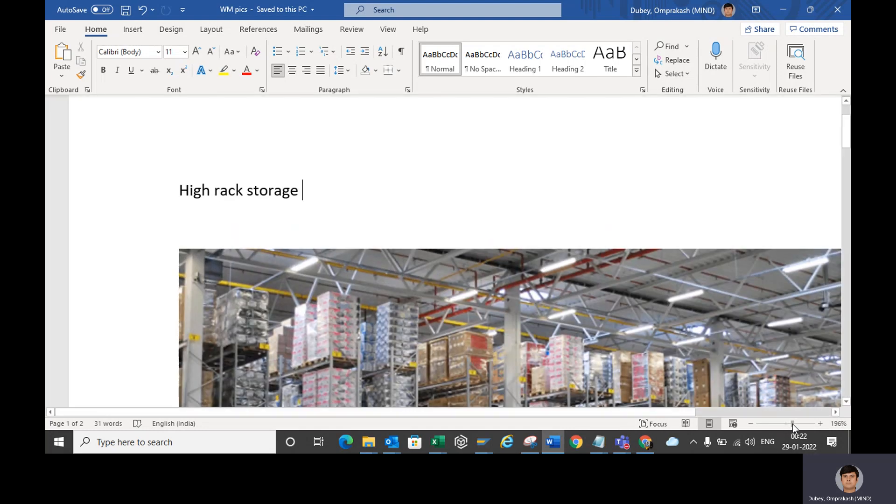
pyautogui.moveTo(844, 131); pyautogui.dragTo(850, 152)
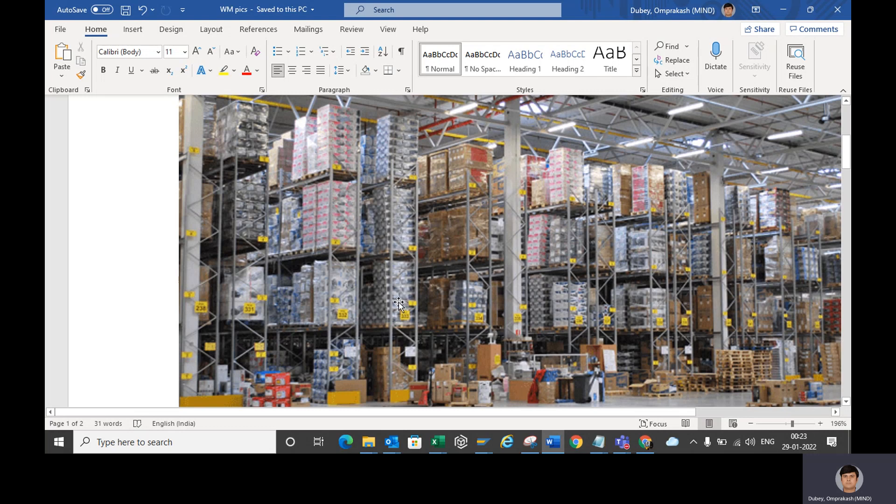
pyautogui.click(397, 160)
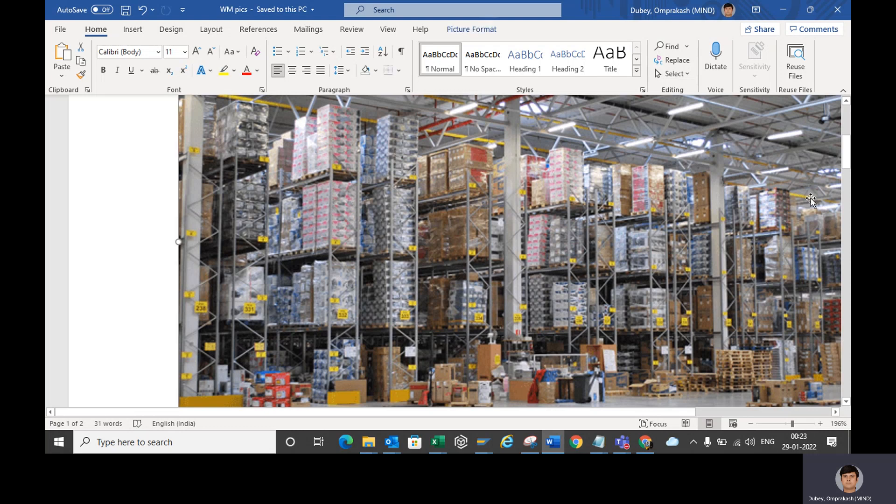
pyautogui.moveTo(556, 414); pyautogui.dragTo(601, 422)
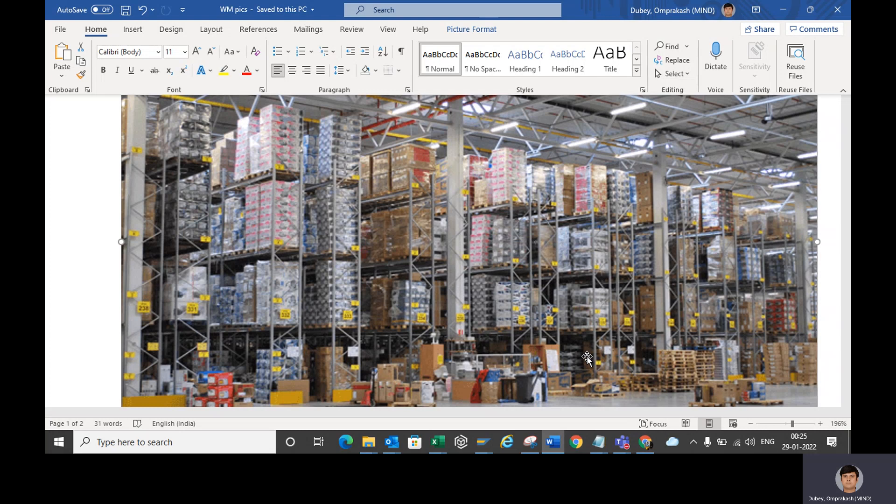
pyautogui.moveTo(847, 155); pyautogui.dragTo(847, 209)
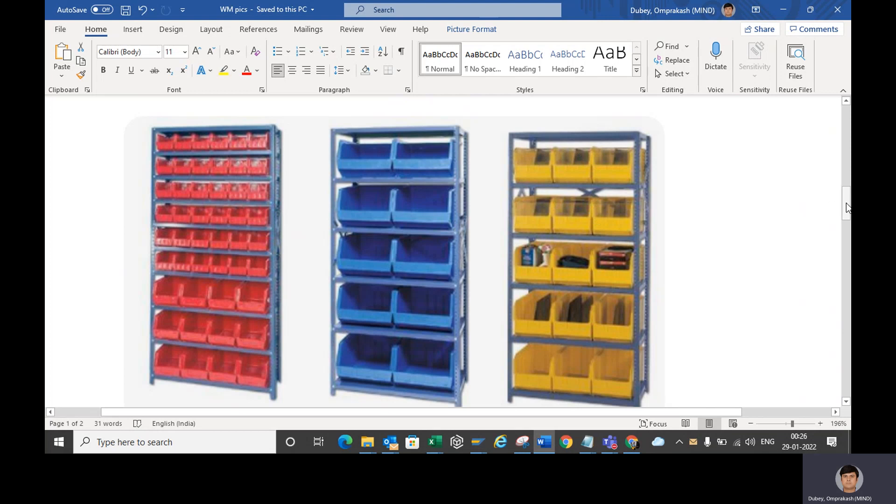
pyautogui.moveTo(847, 203); pyautogui.dragTo(840, 284)
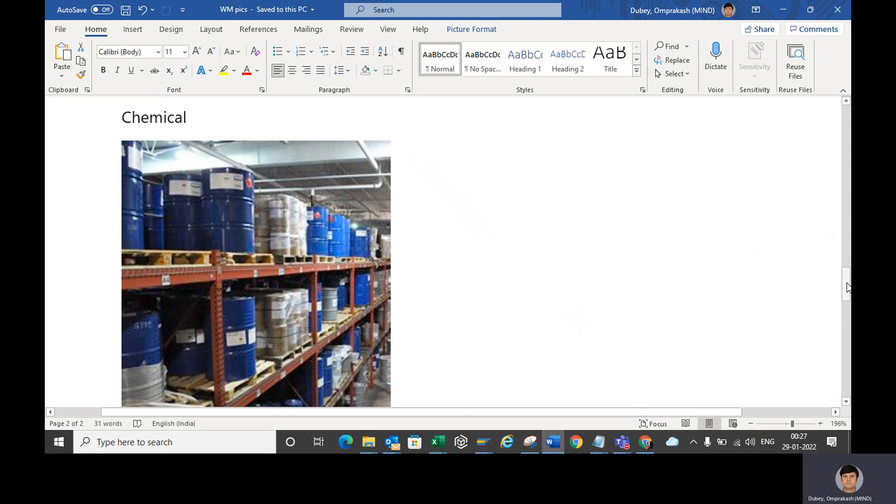
pyautogui.moveTo(848, 287); pyautogui.dragTo(849, 287)
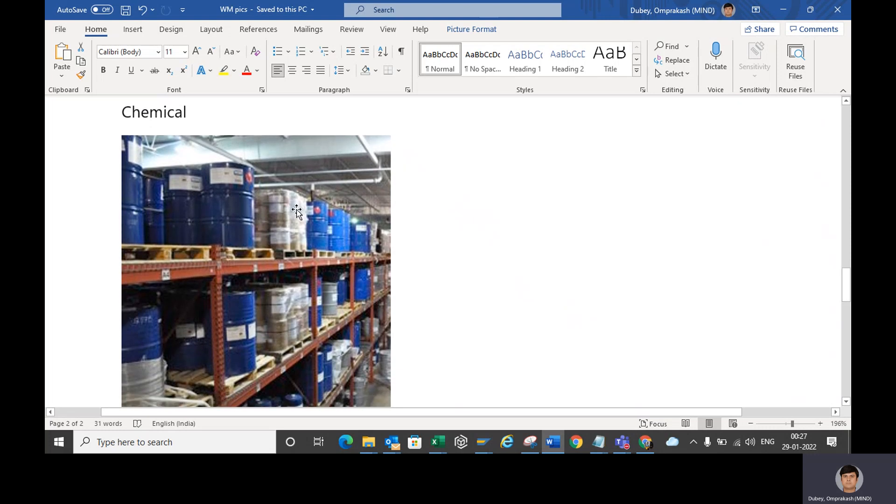
pyautogui.moveTo(848, 287); pyautogui.dragTo(849, 298)
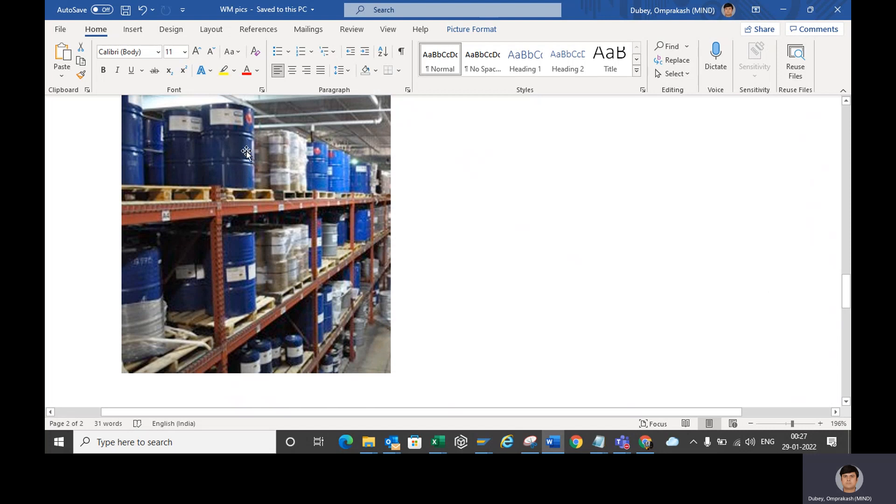
pyautogui.moveTo(843, 288); pyautogui.dragTo(839, 319)
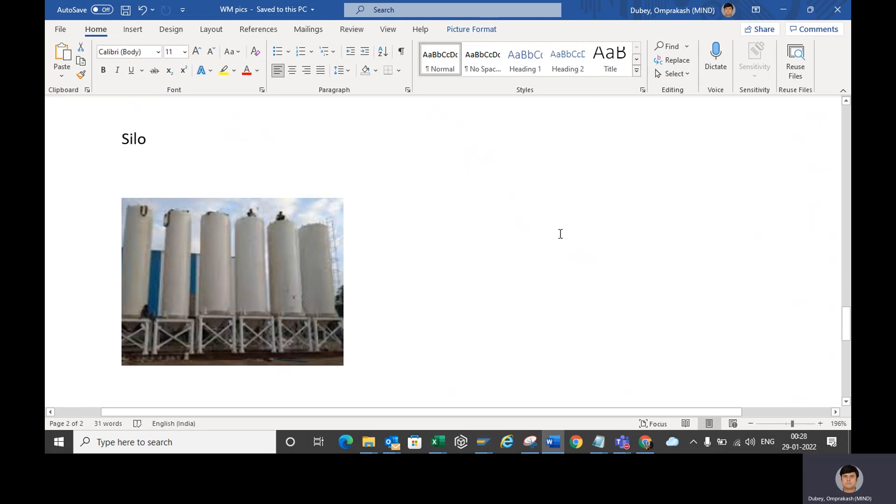
pyautogui.moveTo(846, 321); pyautogui.dragTo(850, 142)
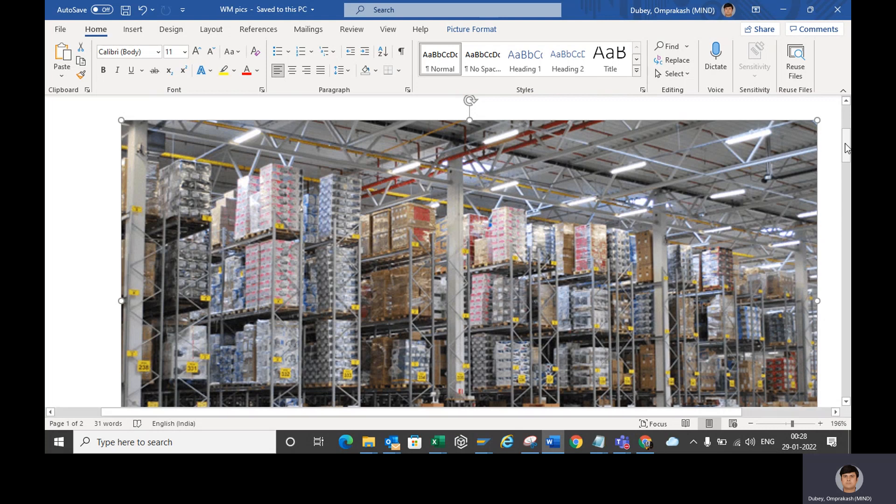
pyautogui.moveTo(846, 144); pyautogui.dragTo(845, 150)
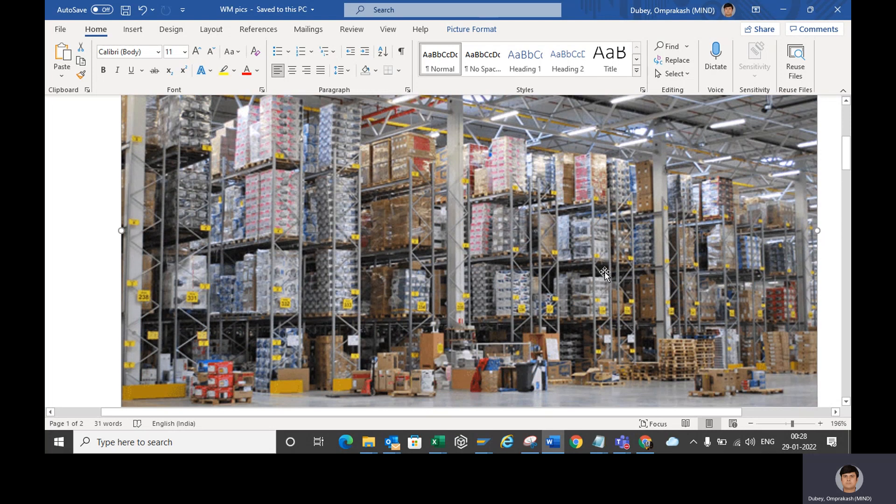
pyautogui.moveTo(846, 154); pyautogui.dragTo(846, 200)
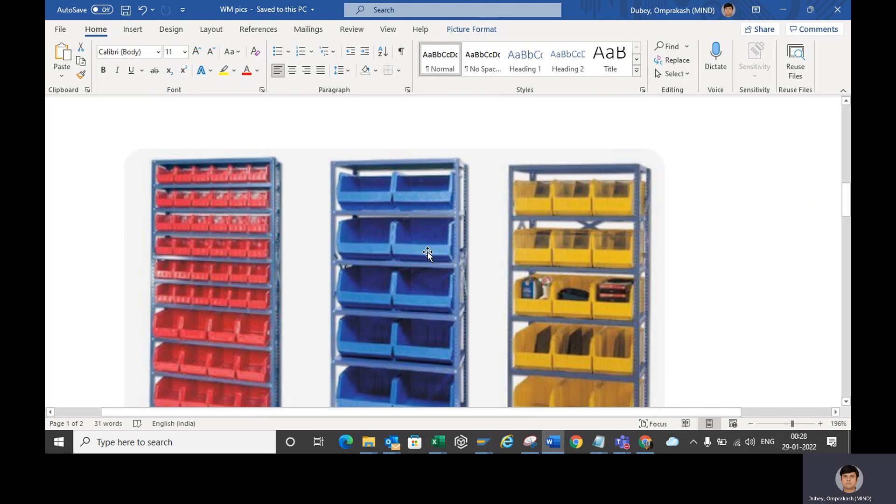
pyautogui.moveTo(846, 206); pyautogui.dragTo(836, 290)
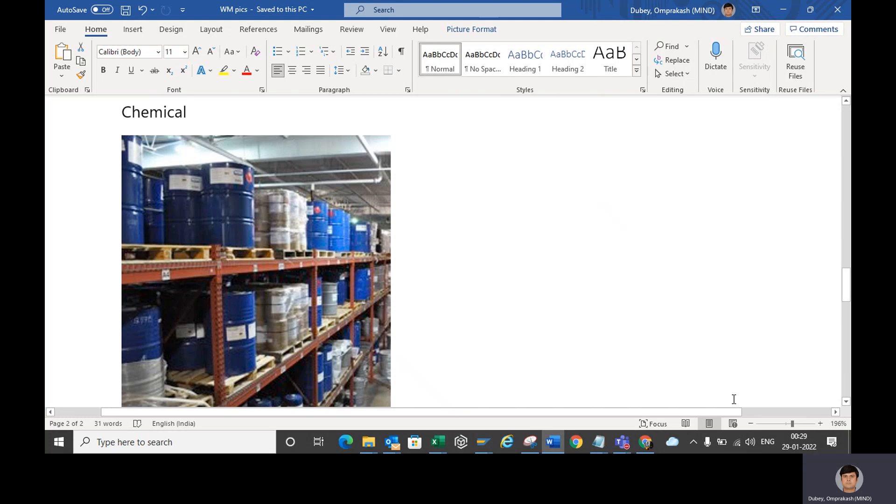
# Switch to the SAP Easy Access window and start transaction LS01N to create a storage bin.
pyautogui.moveTo(481, 448)
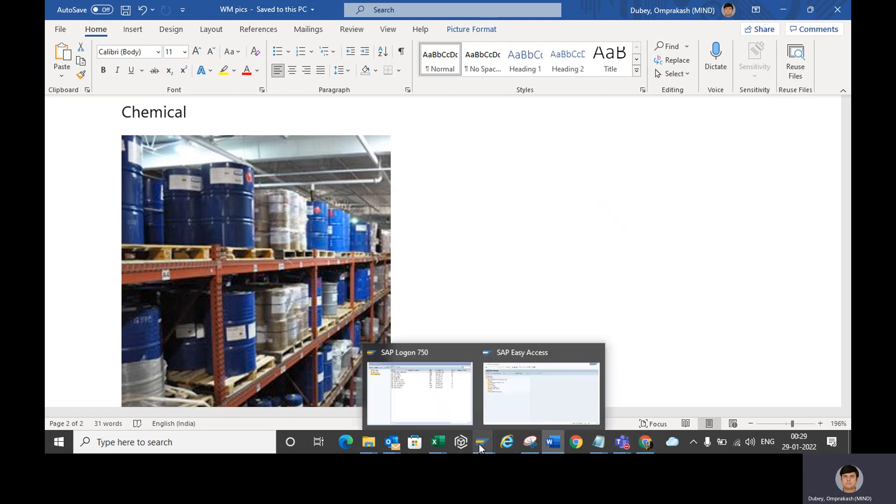
pyautogui.click(541, 381)
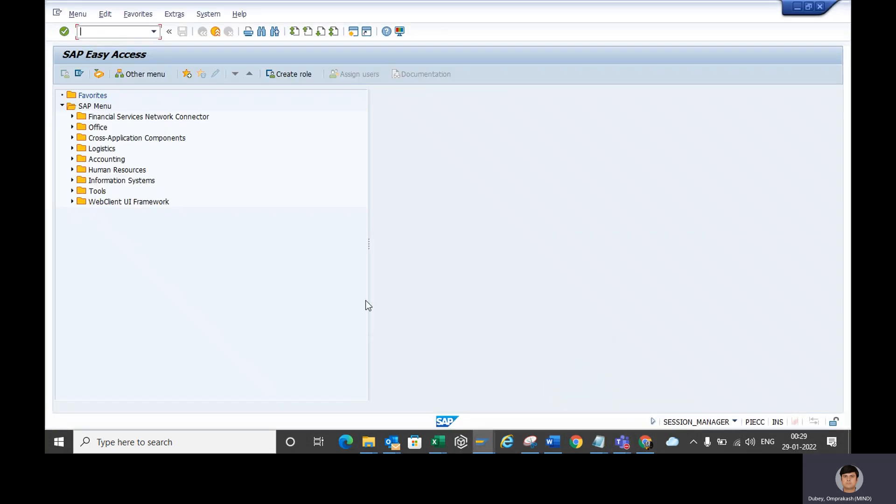
pyautogui.write('ls01n')
pyautogui.press('Return')
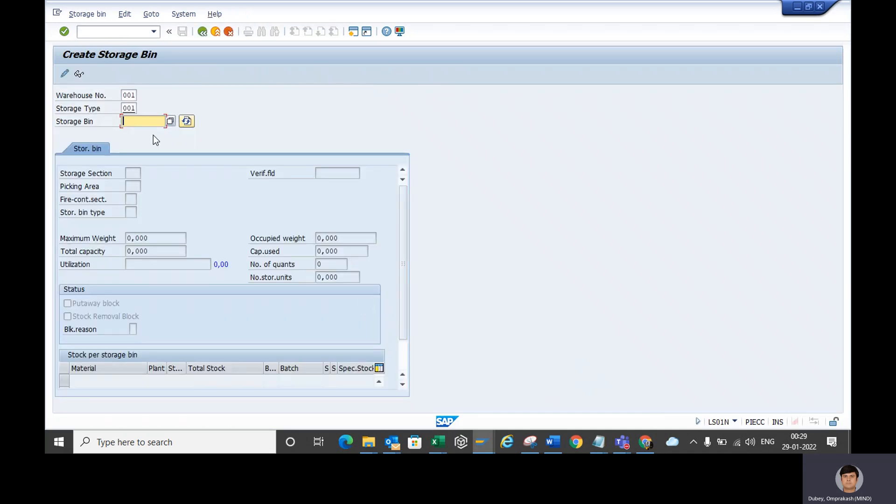
# Pick storage type 001 High-rack storage from the possible entries for warehouse 001, comparing the types with the Word pictures.
pyautogui.click(134, 97)
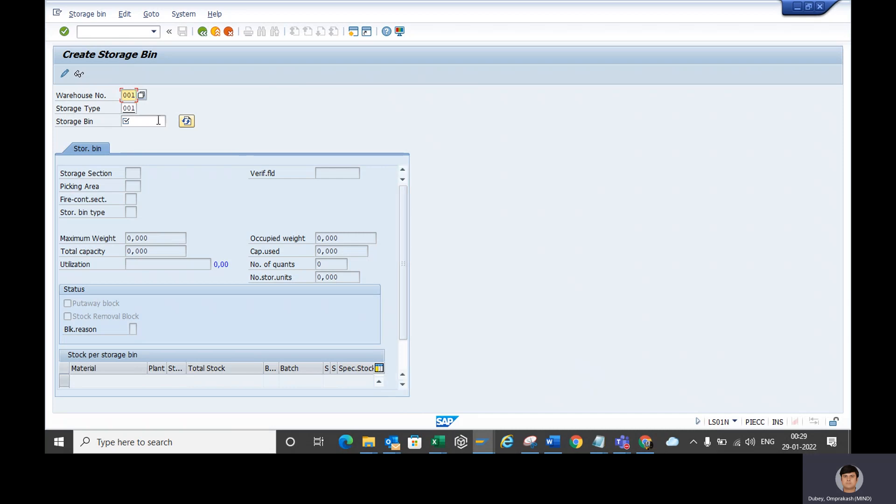
pyautogui.click(133, 107)
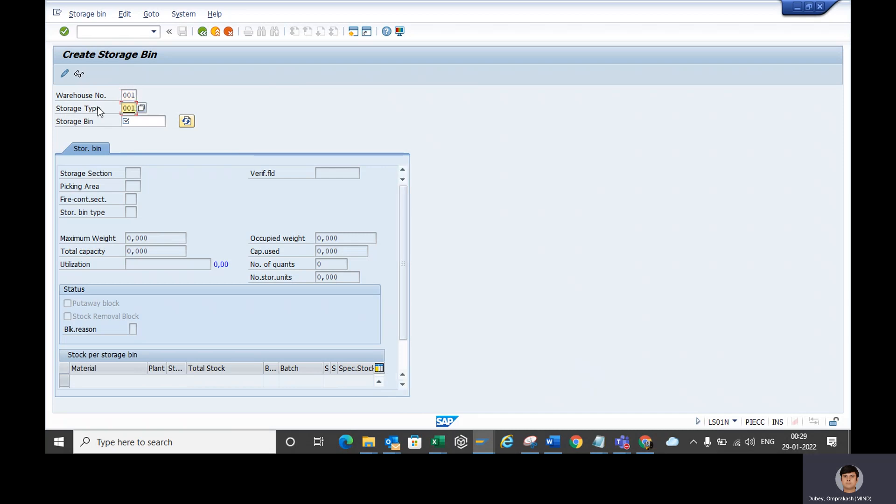
pyautogui.click(142, 109)
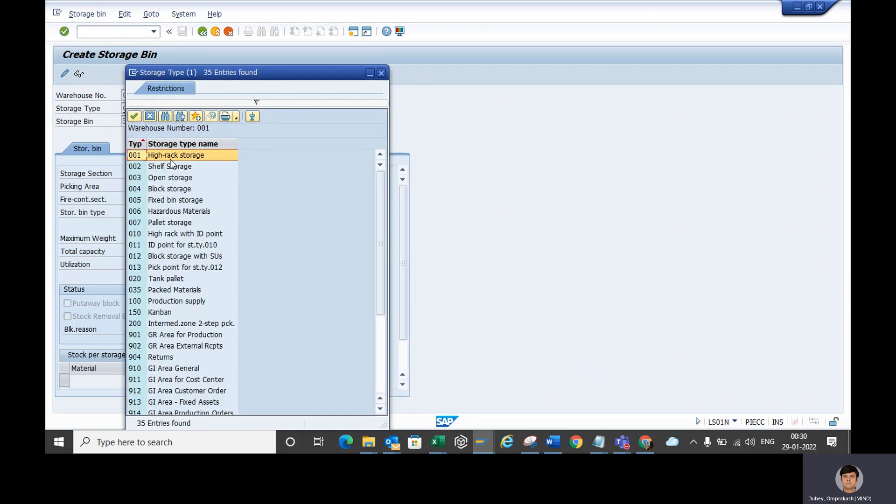
pyautogui.click(161, 156)
pyautogui.click(202, 166)
pyautogui.hotkey('alt', 'Tab')
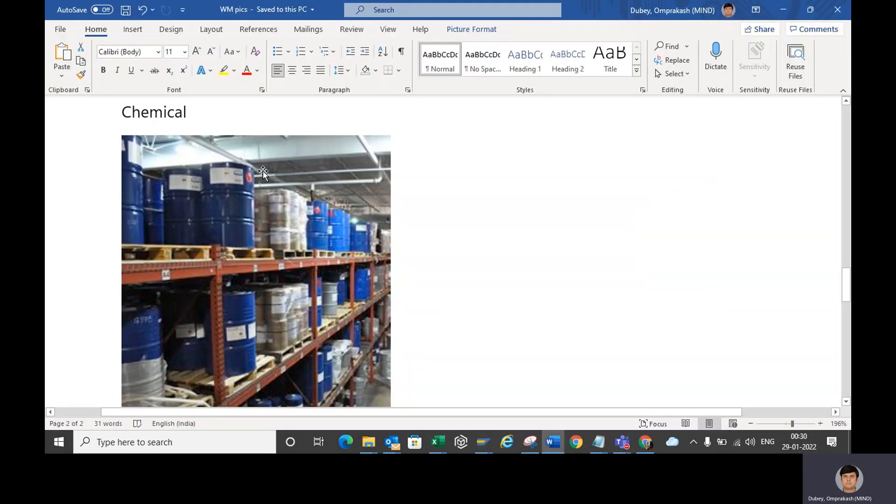
pyautogui.moveTo(846, 296)
pyautogui.mouseDown()
pyautogui.moveTo(849, 162)
pyautogui.moveTo(849, 303)
pyautogui.mouseUp()
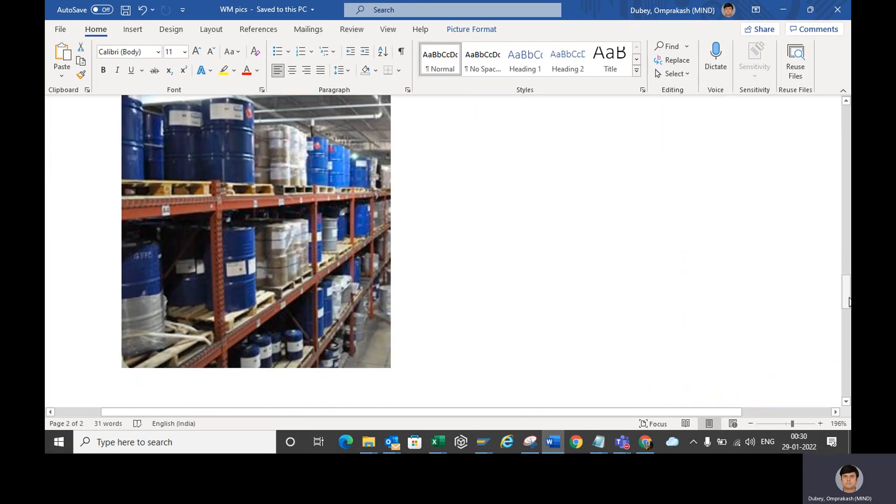
pyautogui.hotkey('alt', 'Tab')
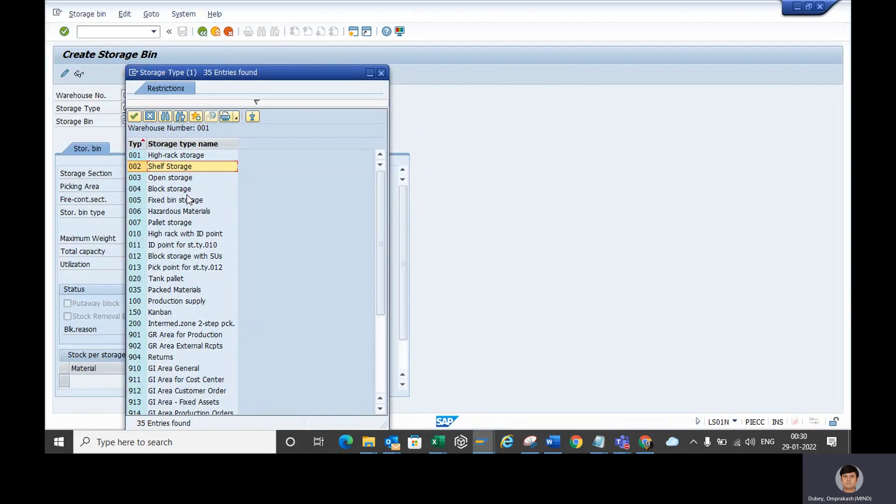
pyautogui.hotkey('alt', 'Tab')
pyautogui.doubleClick(136, 155)
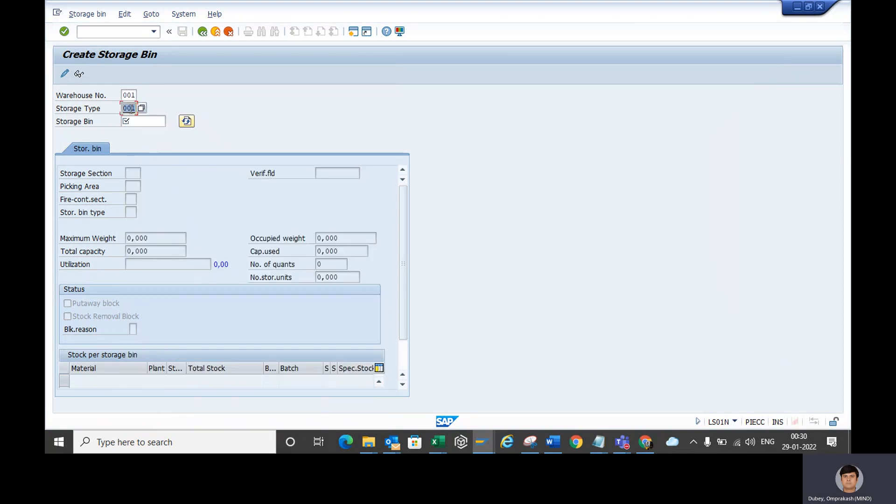
# Try to create storage bin A1-01-01 in warehouse 001, storage type 001.
pyautogui.click(134, 95)
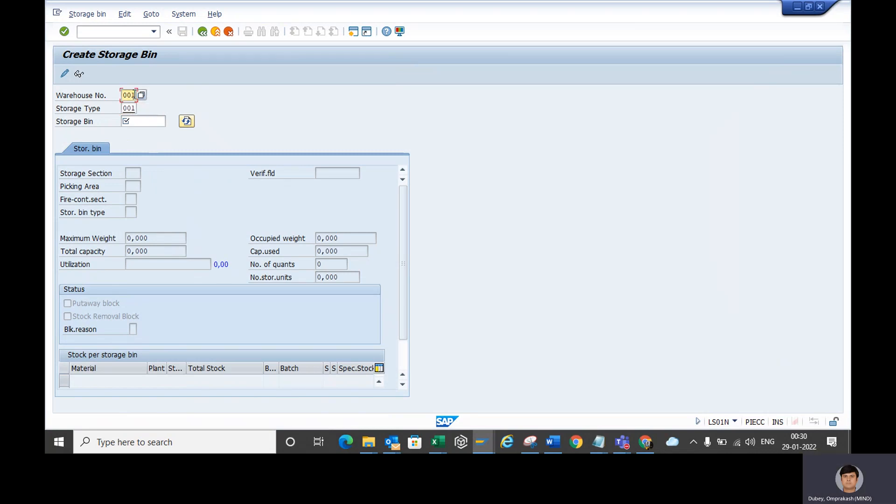
pyautogui.click(133, 106)
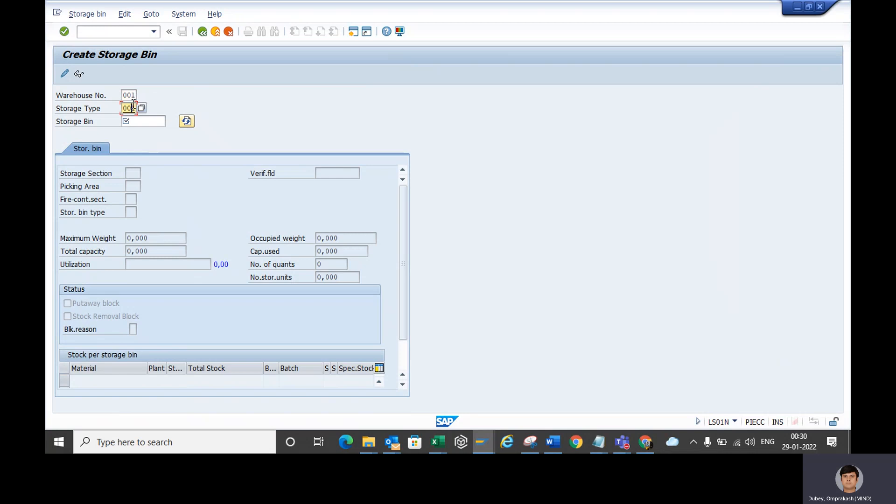
pyautogui.click(136, 121)
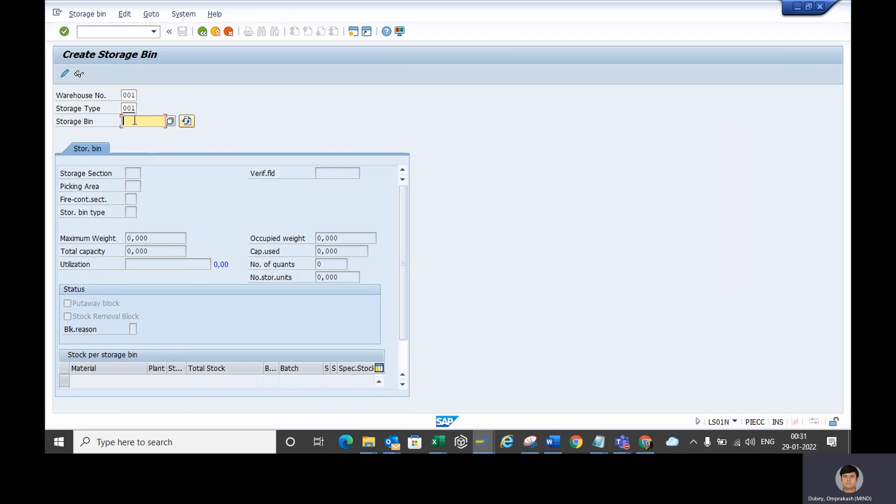
pyautogui.click(135, 120)
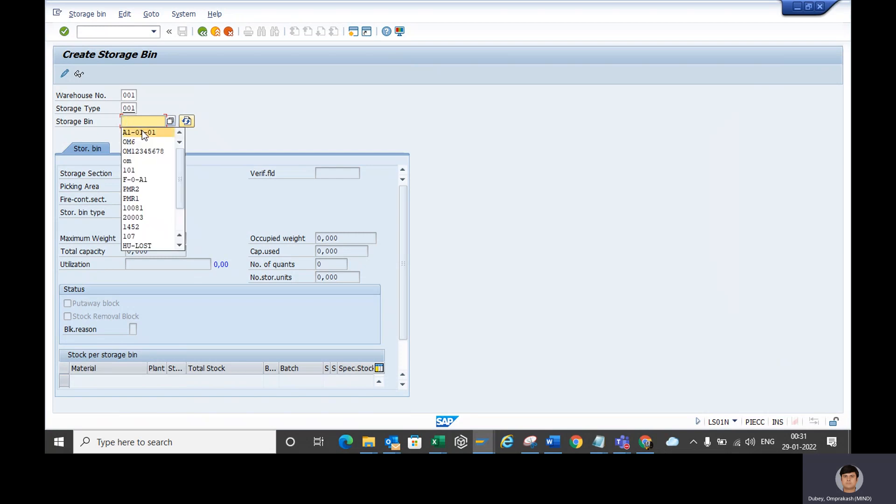
pyautogui.click(142, 132)
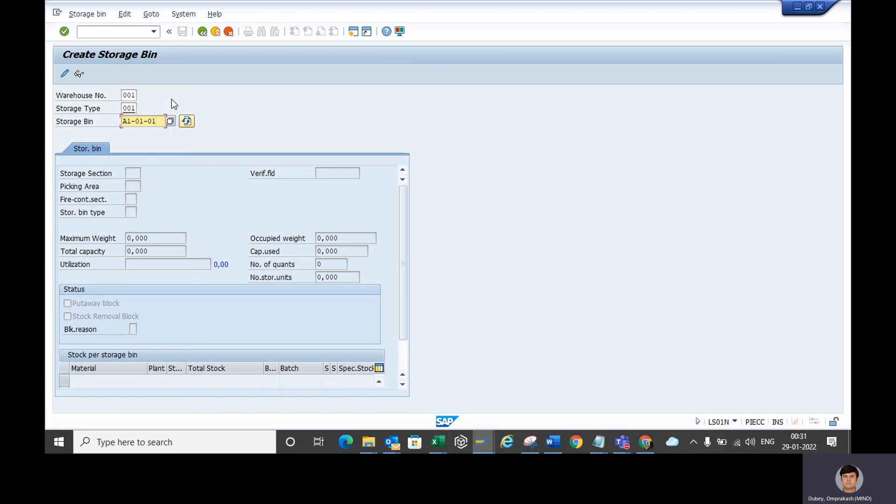
pyautogui.click(129, 108)
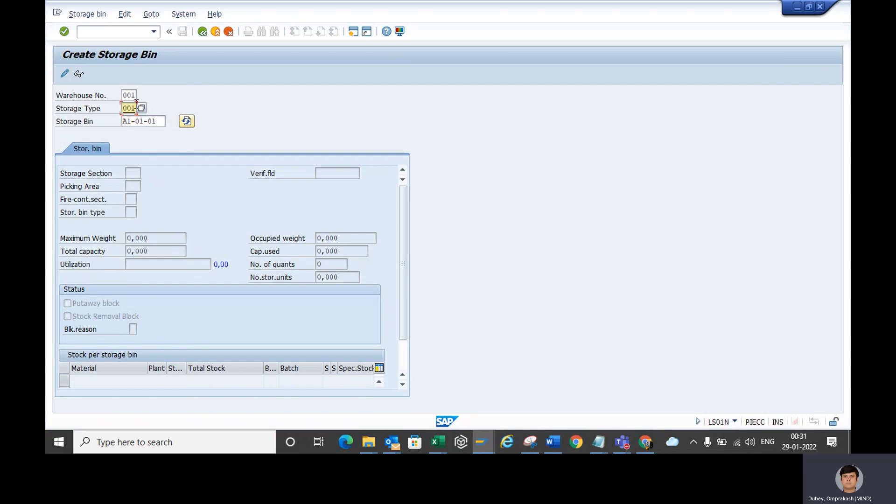
pyautogui.click(163, 123)
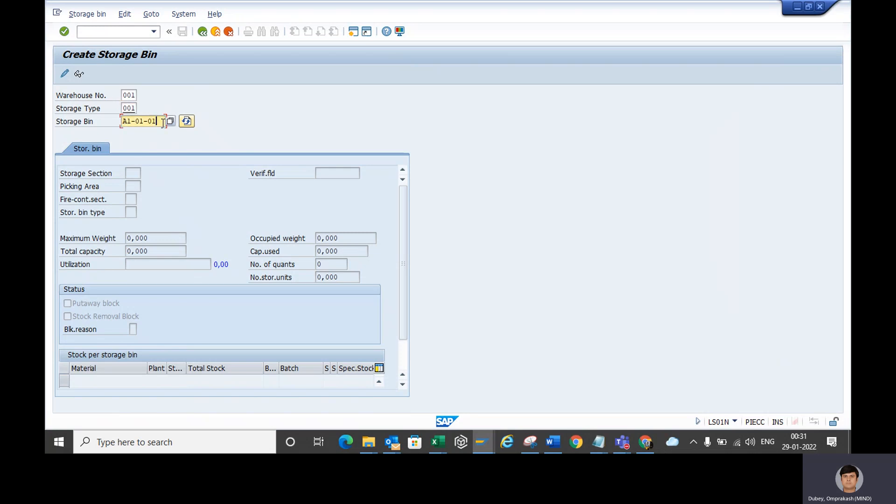
pyautogui.click(128, 108)
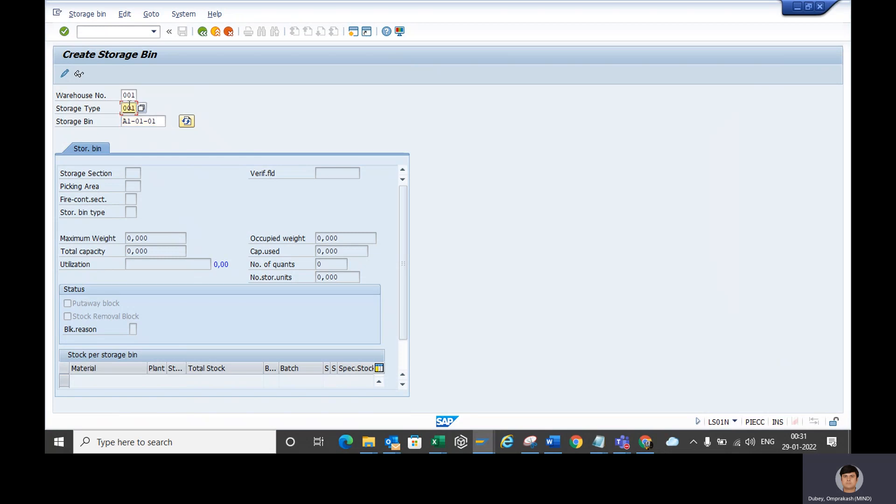
pyautogui.click(132, 123)
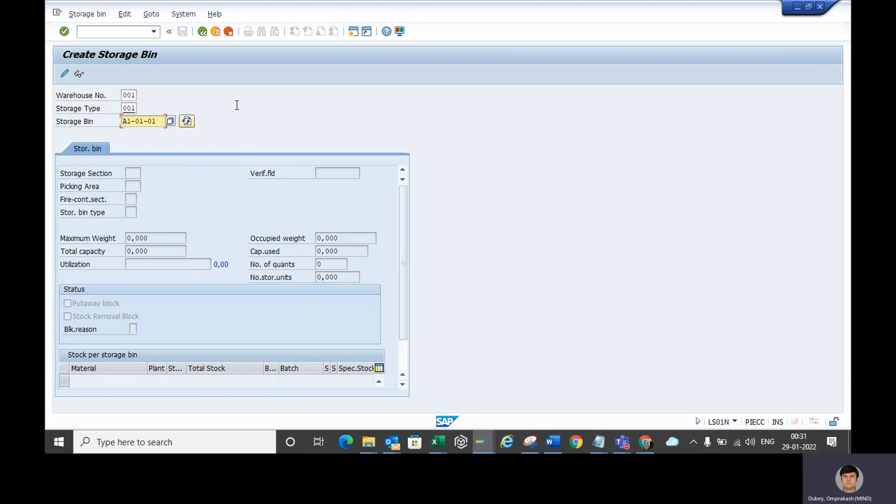
pyautogui.press('Return')
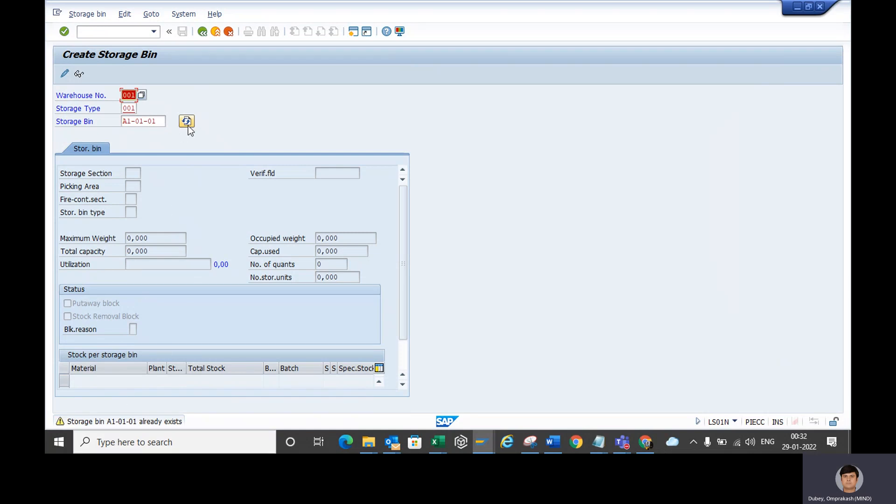
# Change the storage bin to A1-01-02 and confirm it to open its bin data for entry.
pyautogui.click(163, 119)
pyautogui.press('BackSpace')
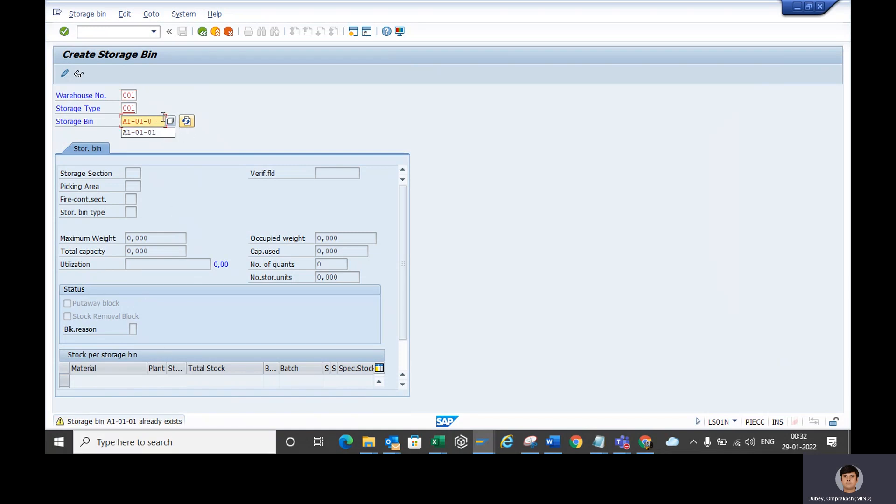
pyautogui.write('2')
pyautogui.press('Return')
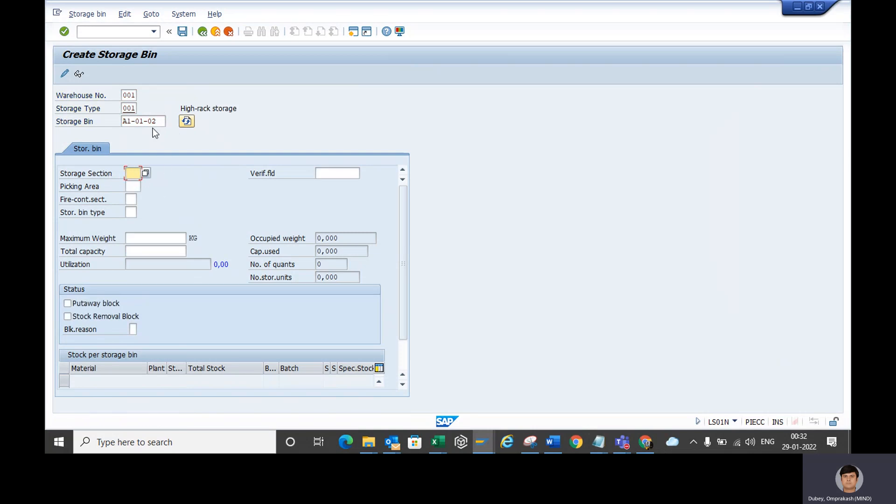
# Look at the drum rack picture in Word and, back in SAP, assign storage section 001 to bin A1-01-02.
pyautogui.hotkey('alt', 'Tab')
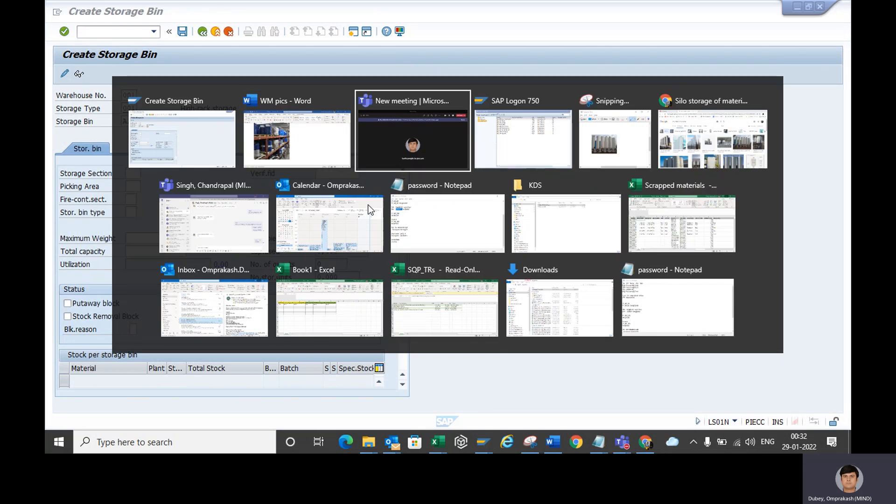
pyautogui.hotkey('alt', 'shift', 'Tab')
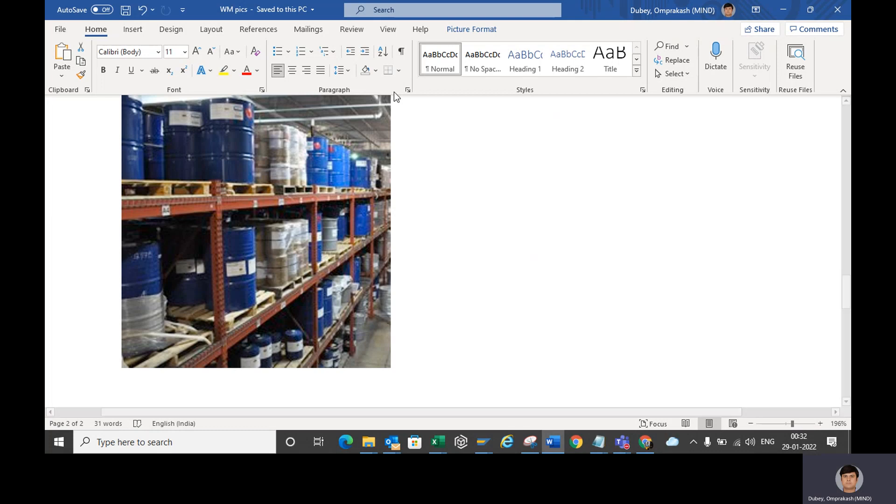
pyautogui.hotkey('alt', 'Tab')
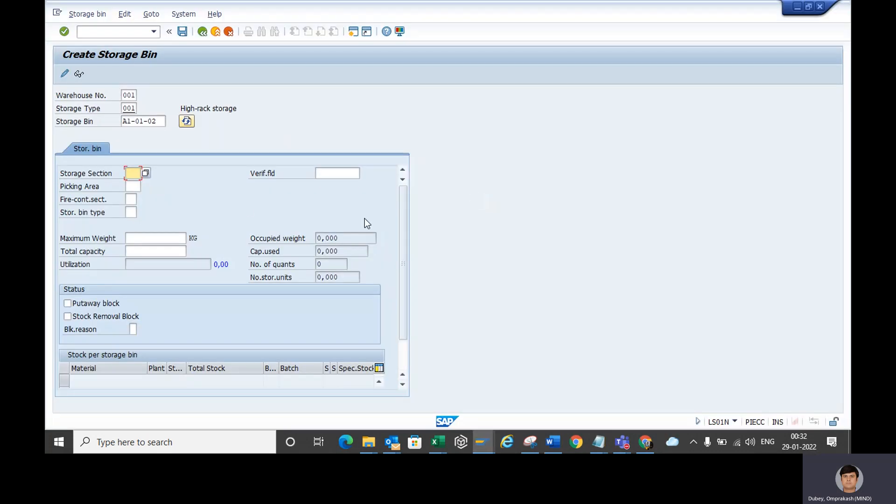
pyautogui.write('001')
pyautogui.press('Return')
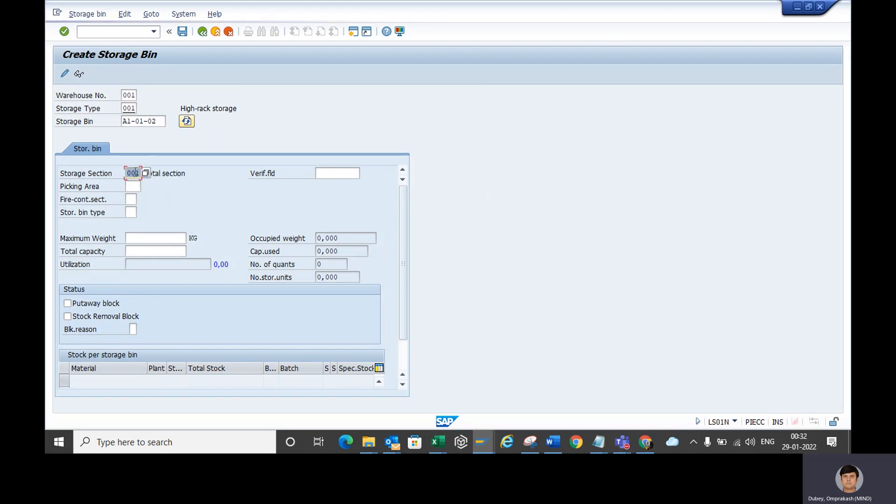
# Fill the verification field with RA1-01-02, reusing the storage bin name after the prefix R.
pyautogui.click(327, 172)
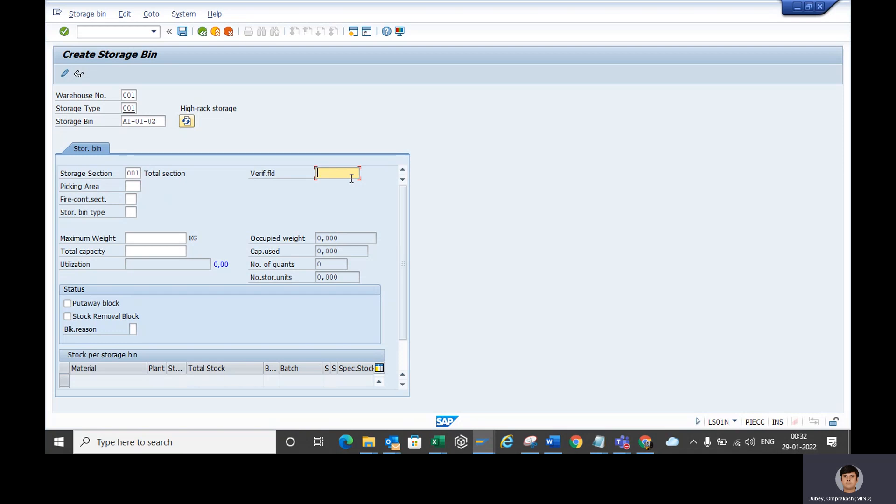
pyautogui.write('R')
pyautogui.moveTo(163, 121); pyautogui.dragTo(114, 119)
pyautogui.hotkey('ctrl', 'c')
pyautogui.click(325, 171)
pyautogui.hotkey('ctrl', 'v')
pyautogui.click(323, 175)
# Set the storage bin type to B1, leaving maximum weight and total capacity empty.
pyautogui.click(128, 211)
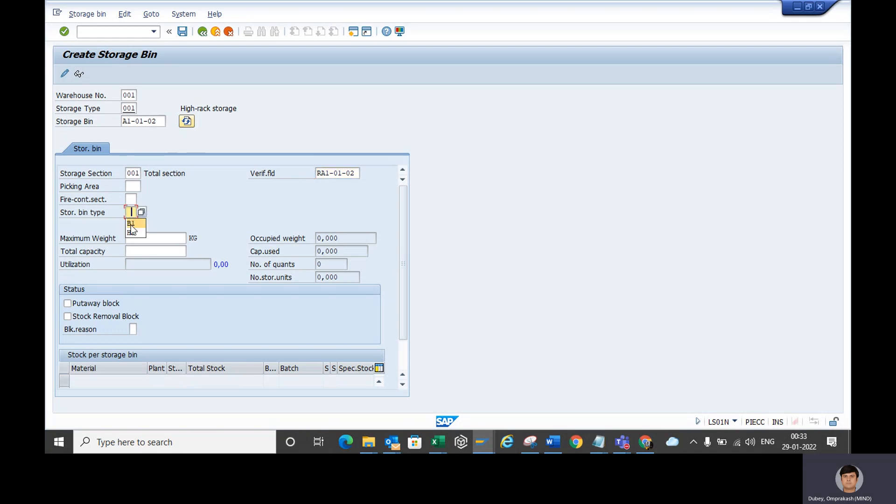
pyautogui.click(130, 225)
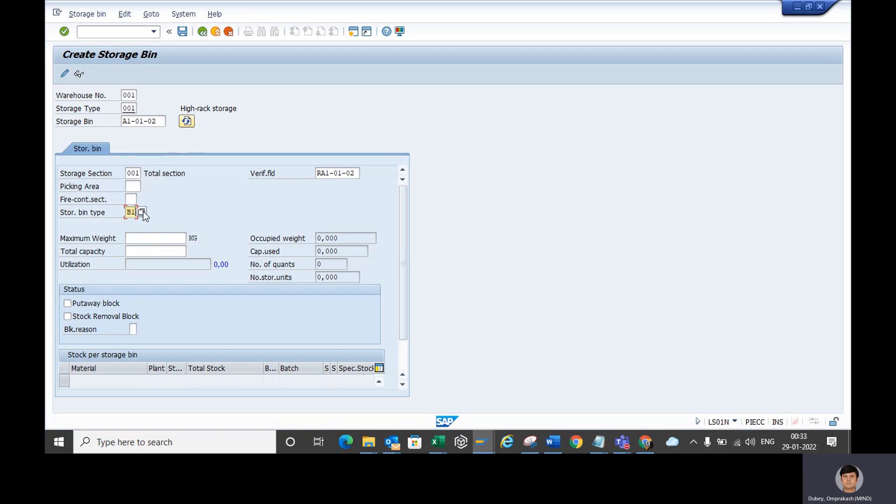
pyautogui.click(134, 233)
pyautogui.click(137, 252)
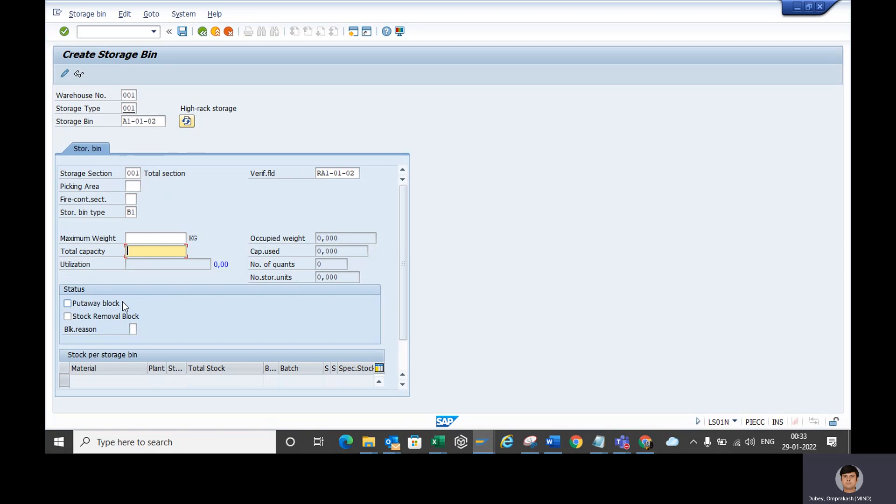
# Activate the putaway block and stock removal block for the bin and save it.
pyautogui.click(68, 304)
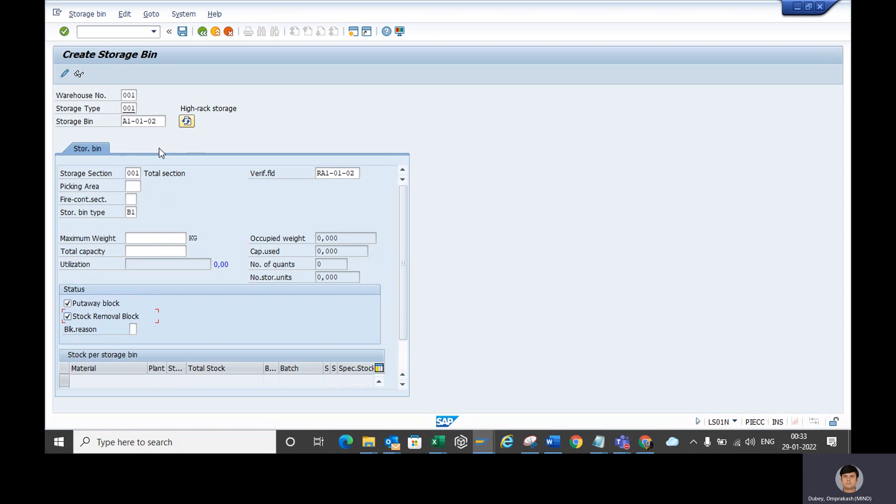
pyautogui.click(182, 32)
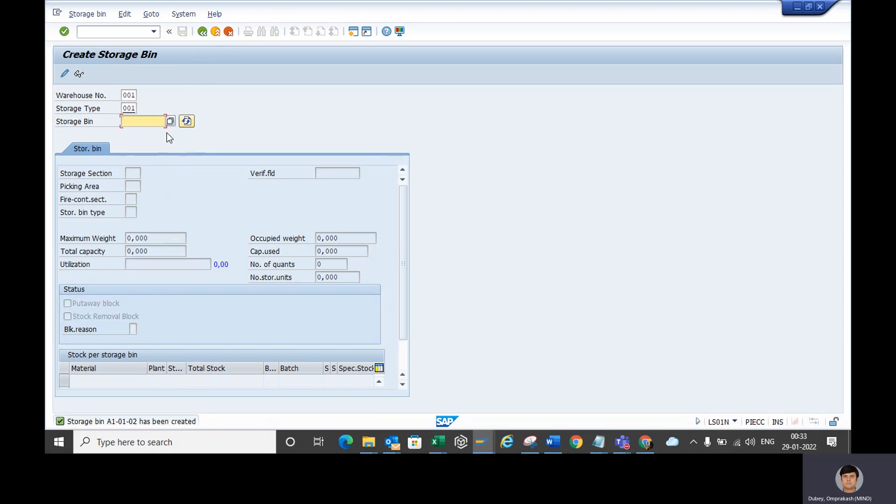
# Start transaction LS02N using /nls02n to change a storage bin.
pyautogui.click(150, 35)
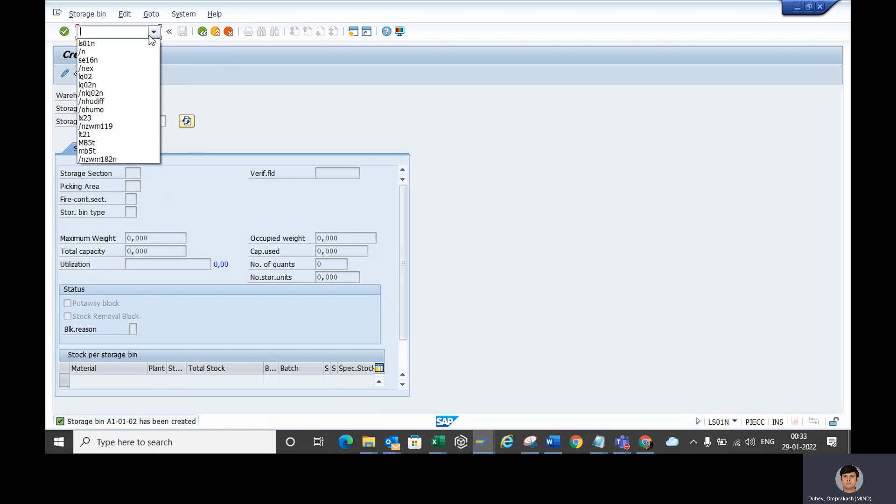
pyautogui.click(105, 43)
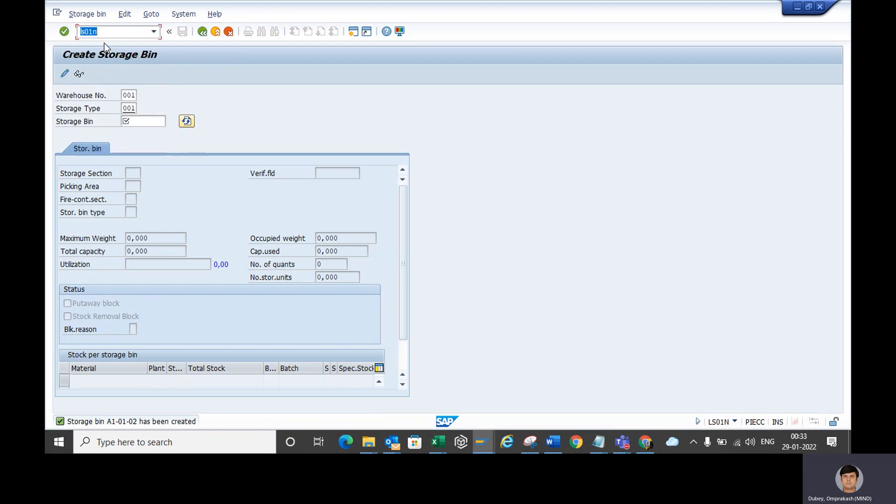
pyautogui.click(80, 32)
pyautogui.write('/n')
pyautogui.click(100, 32)
pyautogui.press('BackSpace')
pyautogui.write('2')
pyautogui.press('Return')
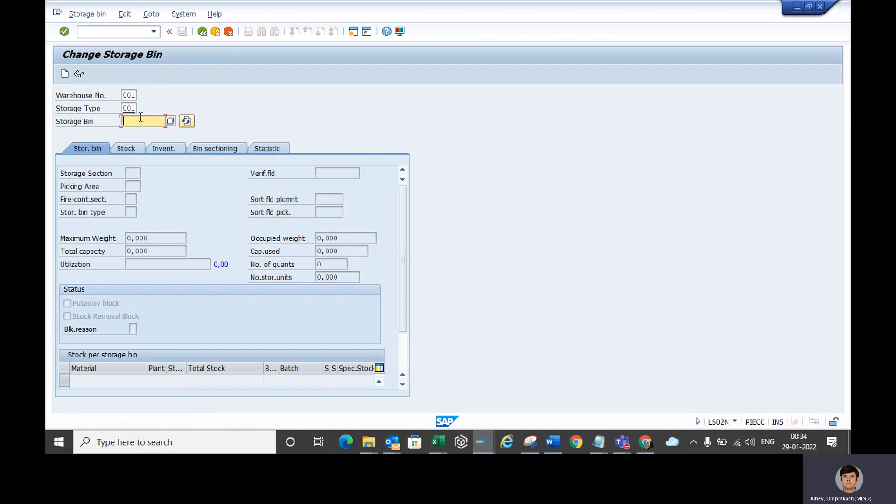
# Open storage bin A1-01-02 for change, remove its putaway and stock removal blocks, and save.
pyautogui.click(140, 118)
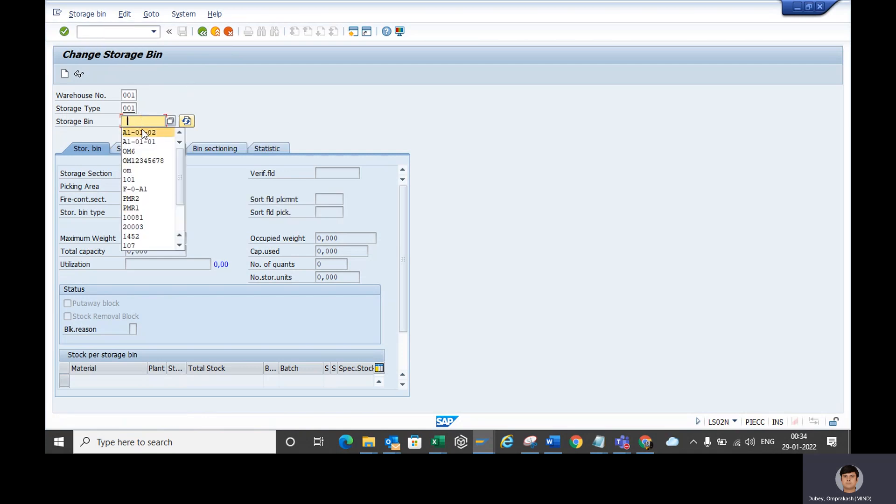
pyautogui.click(142, 132)
pyautogui.press('Return')
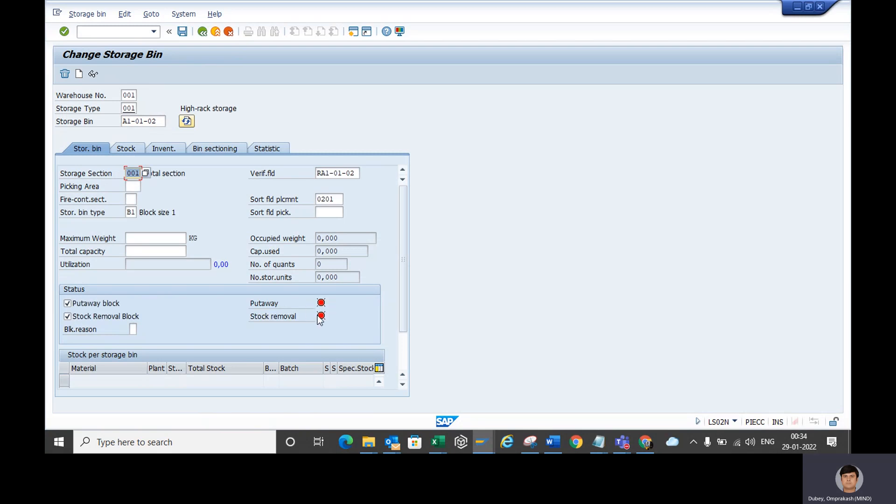
pyautogui.click(68, 304)
pyautogui.click(183, 33)
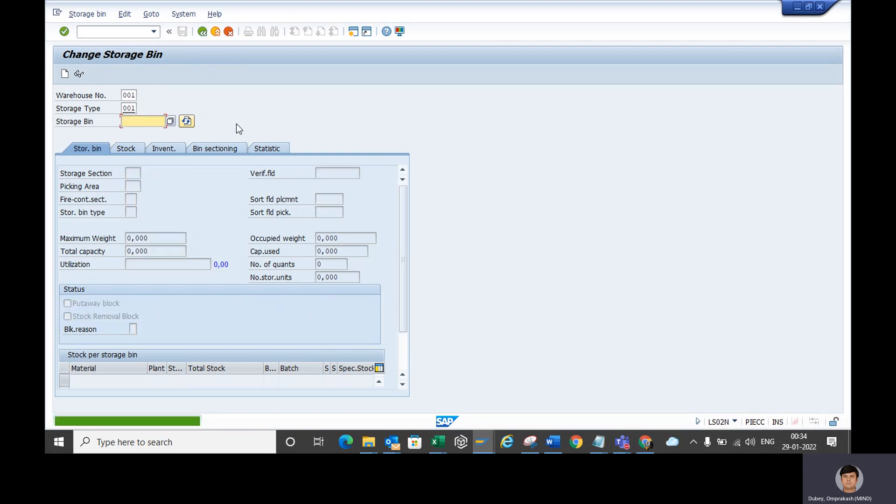
# Start transaction LS03N using /nls03n and display storage bin A1-01-02.
pyautogui.click(151, 32)
pyautogui.click(115, 44)
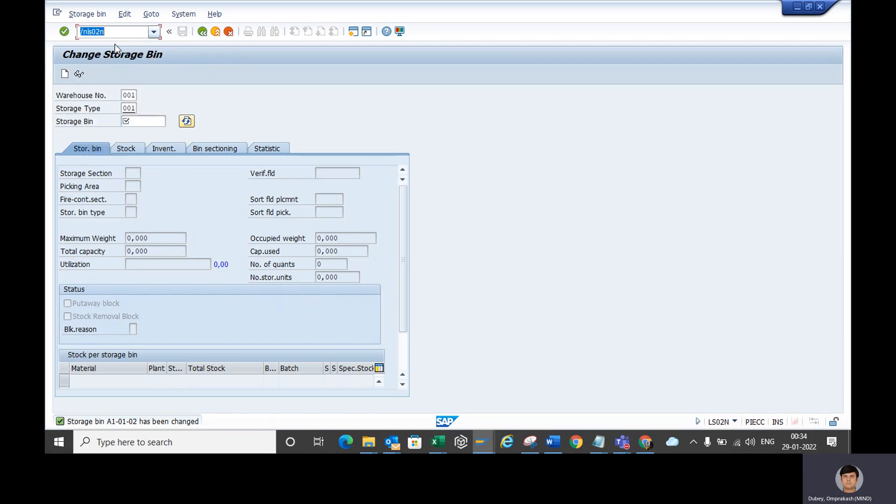
pyautogui.click(101, 31)
pyautogui.press('BackSpace')
pyautogui.write('3')
pyautogui.press('Return')
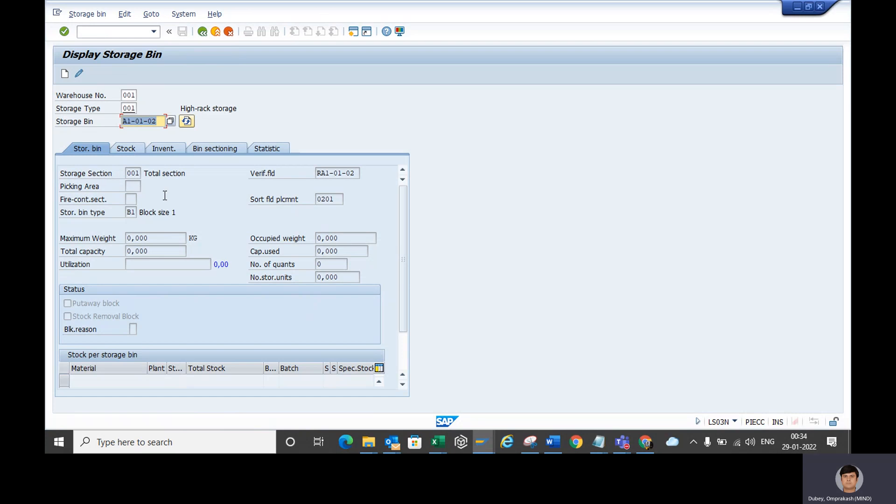
# Examine the bin's verification field, stock, inventory history and bin sectioning data, including its quant and storage unit fields.
pyautogui.click(360, 176)
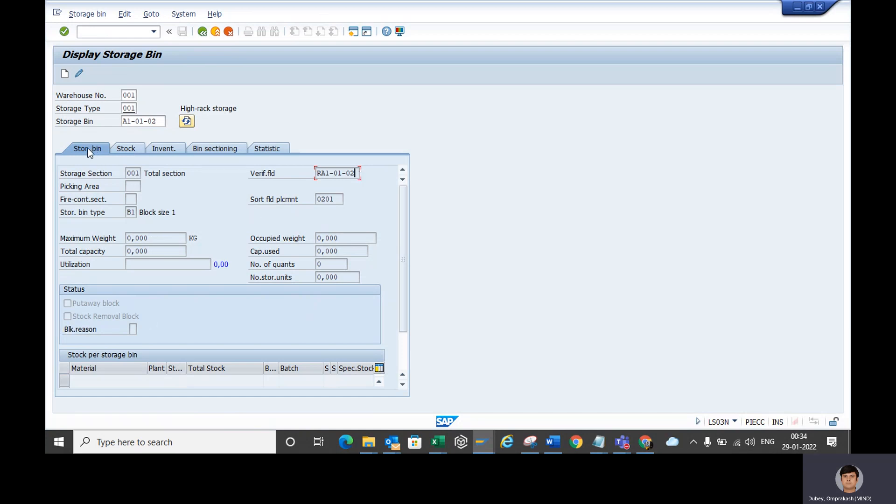
pyautogui.click(124, 149)
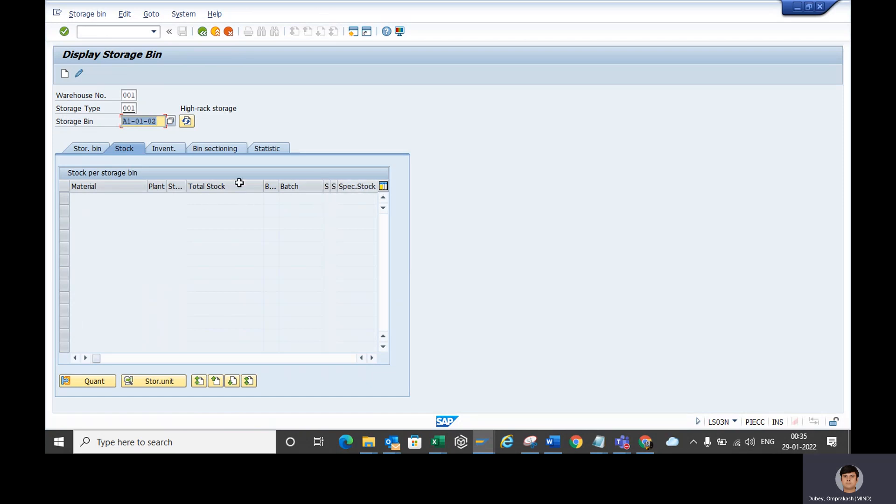
pyautogui.click(163, 148)
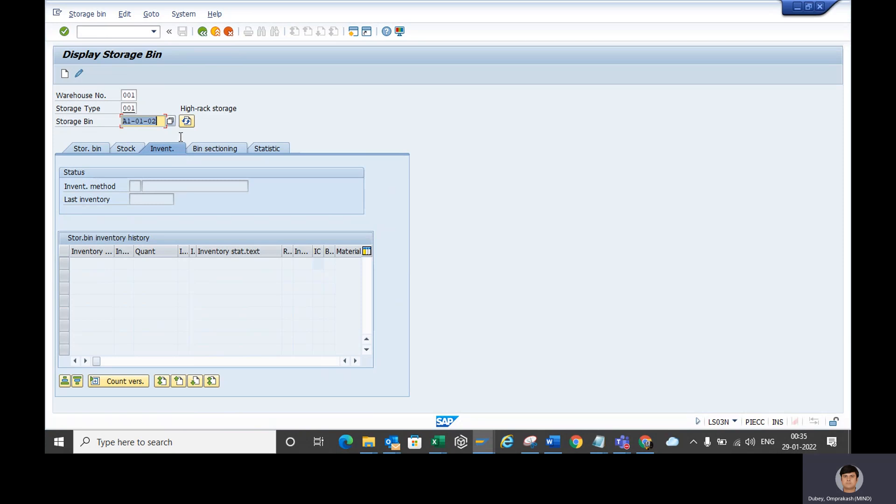
pyautogui.click(209, 148)
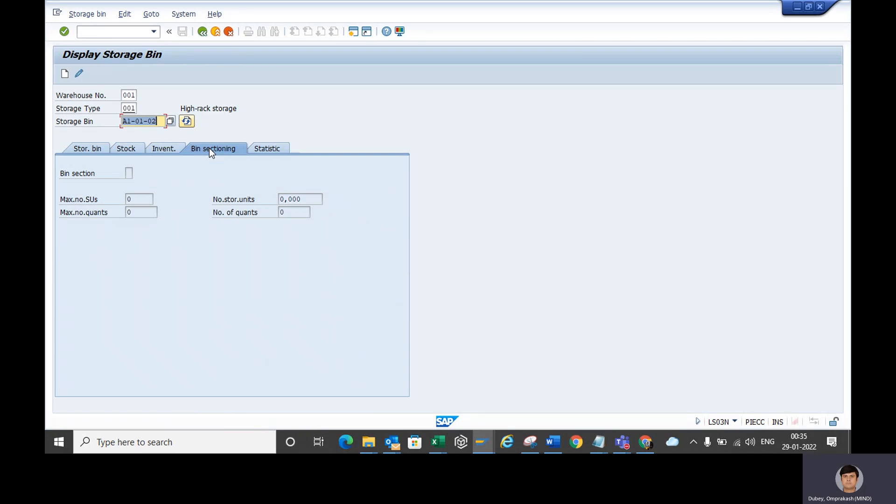
pyautogui.click(286, 215)
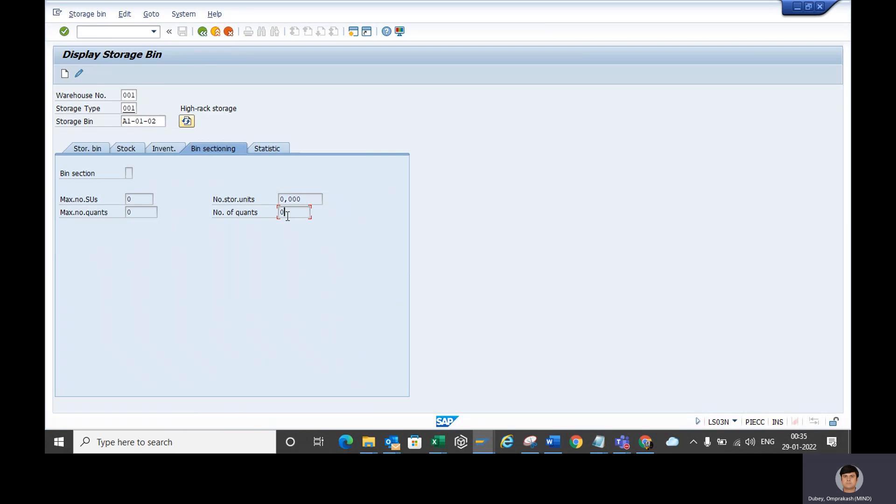
pyautogui.click(308, 200)
pyautogui.click(150, 202)
pyautogui.click(137, 211)
# Review the bin's statistics, including the last change, who changed it, the transfer order number and last inventory.
pyautogui.click(269, 148)
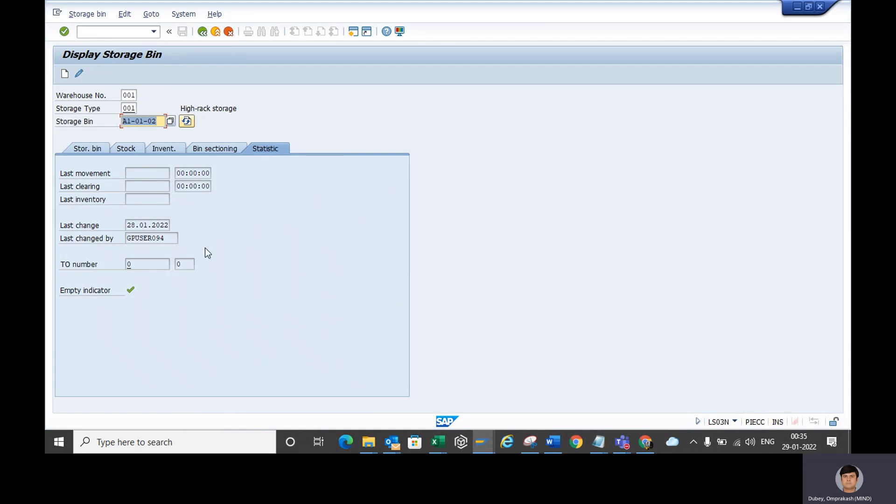
pyautogui.click(147, 225)
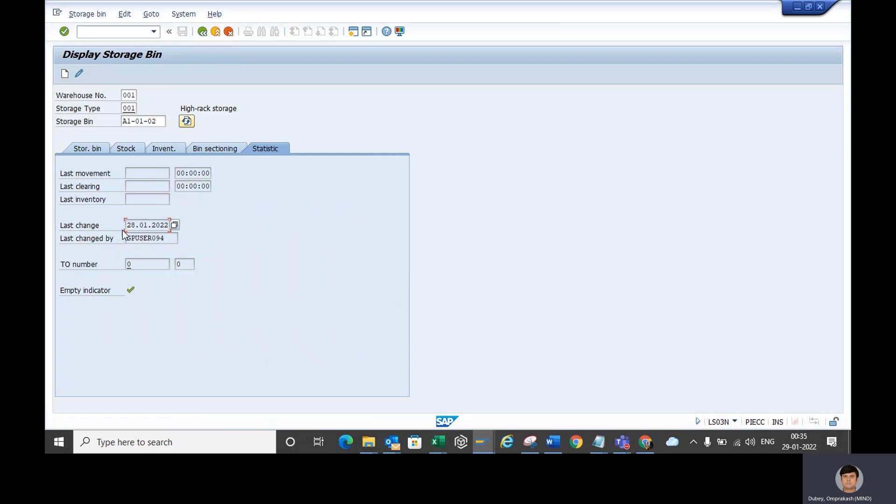
pyautogui.click(136, 238)
pyautogui.click(135, 225)
pyautogui.click(139, 238)
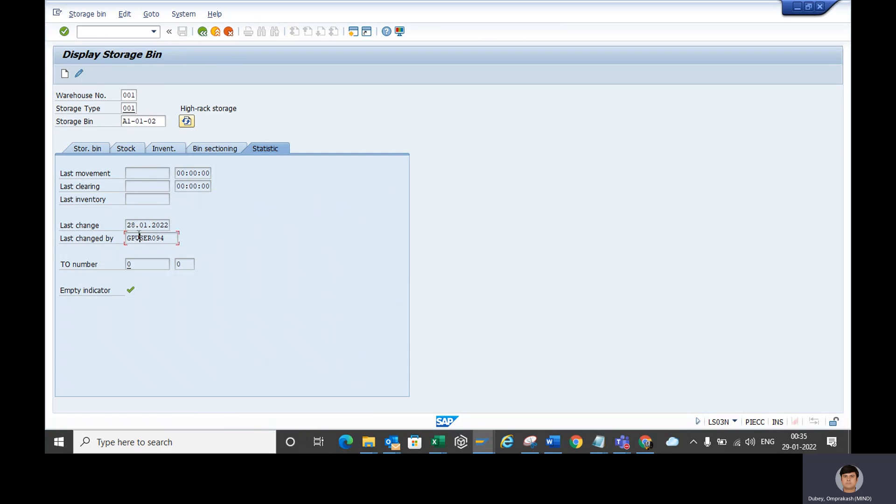
pyautogui.click(140, 262)
pyautogui.click(152, 199)
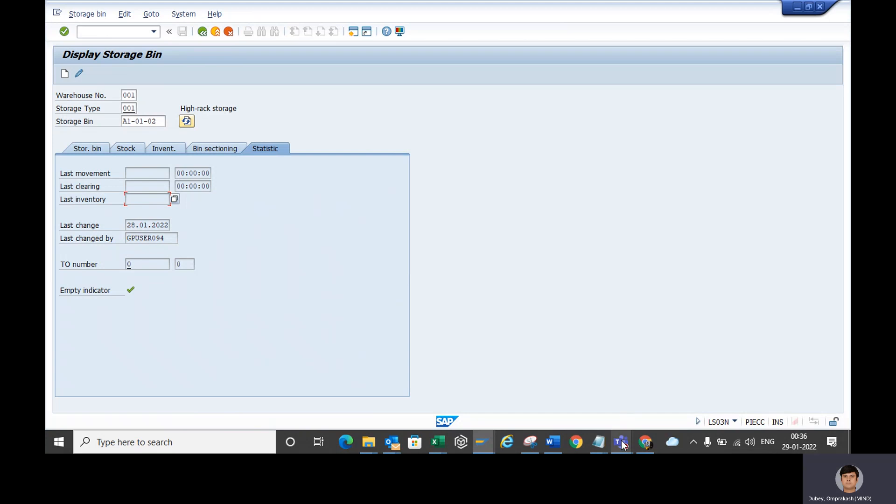
# Switch to the Microsoft Teams meeting and stop its recording.
pyautogui.moveTo(622, 434)
pyautogui.click(679, 354)
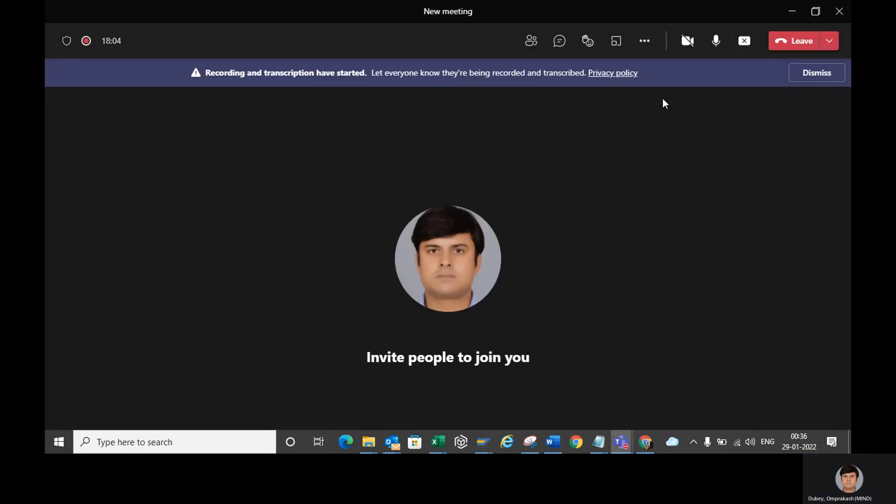
pyautogui.click(644, 41)
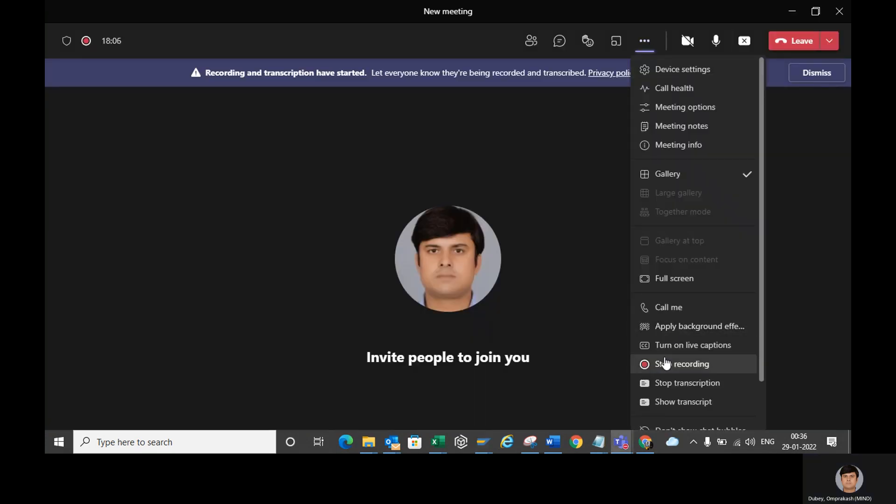
pyautogui.click(663, 365)
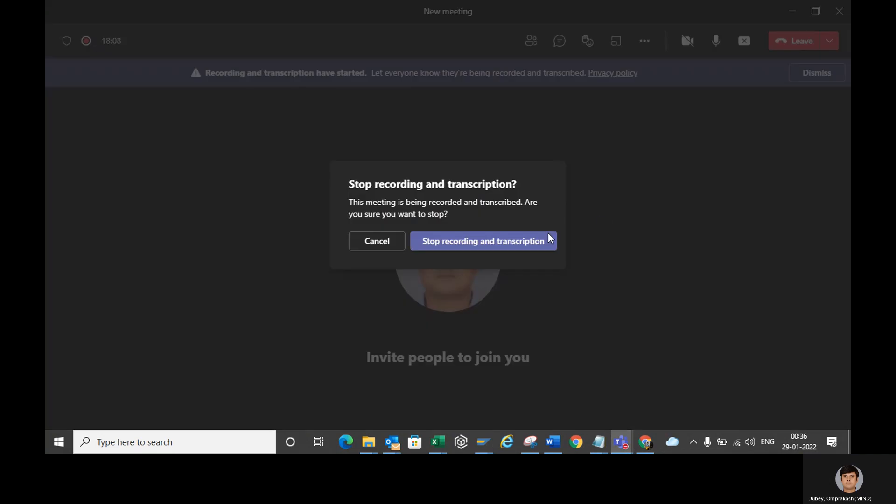